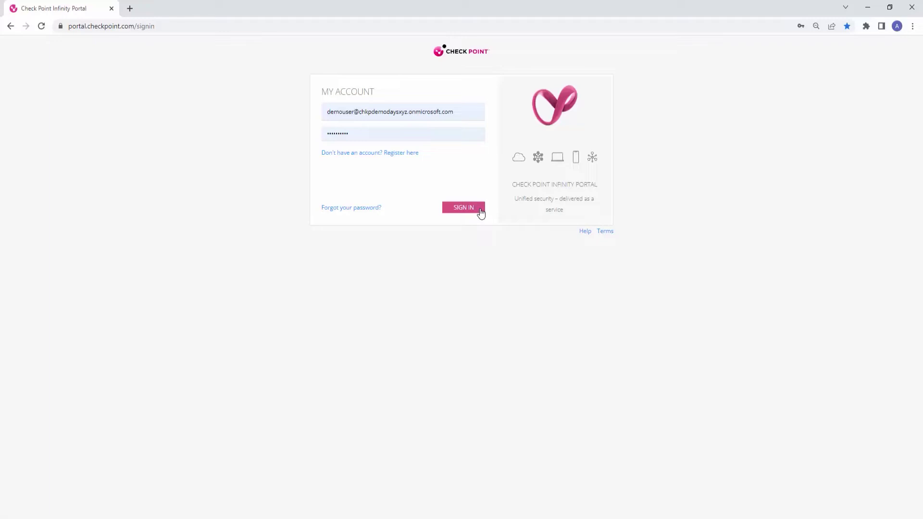
- Sign in to the Infinity Portal and switch from Harmony Endpoint to Infinity XDR
{"action": "left_click", "coordinate": [480, 212]}
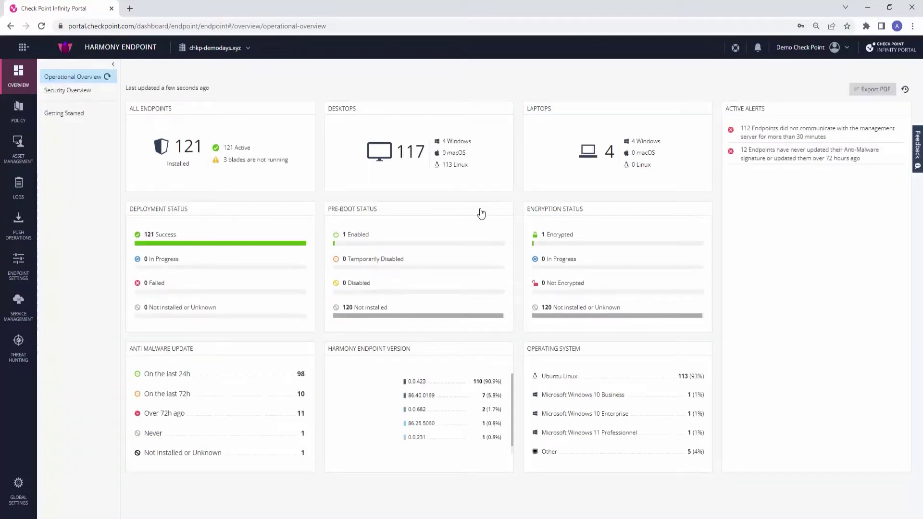
{"action": "left_click", "coordinate": [23, 47]}
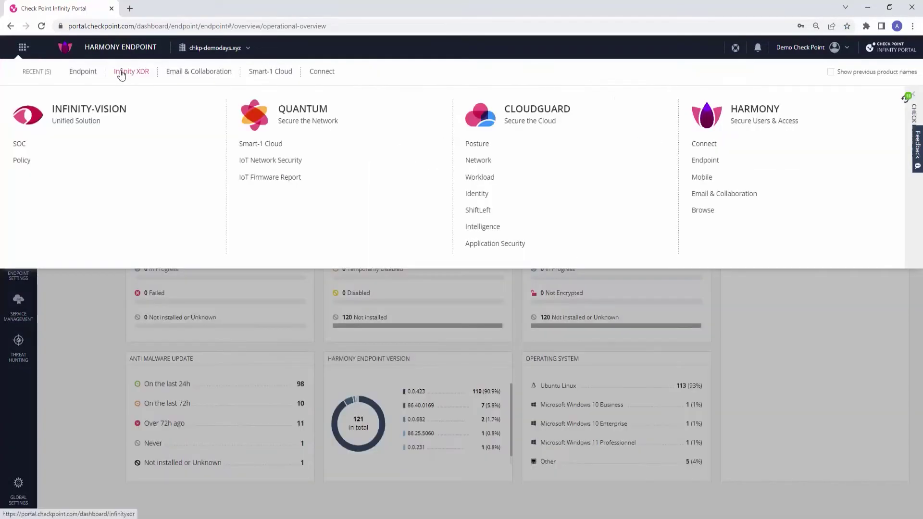
{"action": "left_click", "coordinate": [124, 68]}
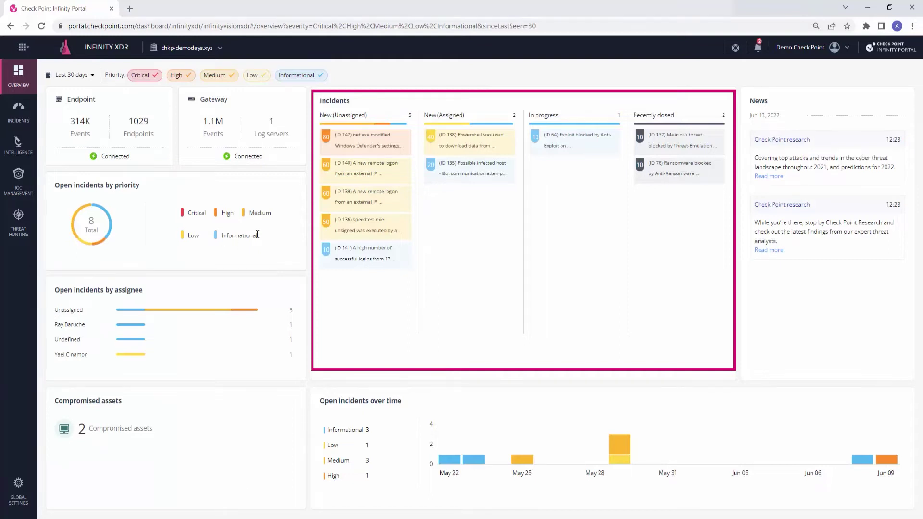
{"action": "mouse_move", "coordinate": [346, 194]}
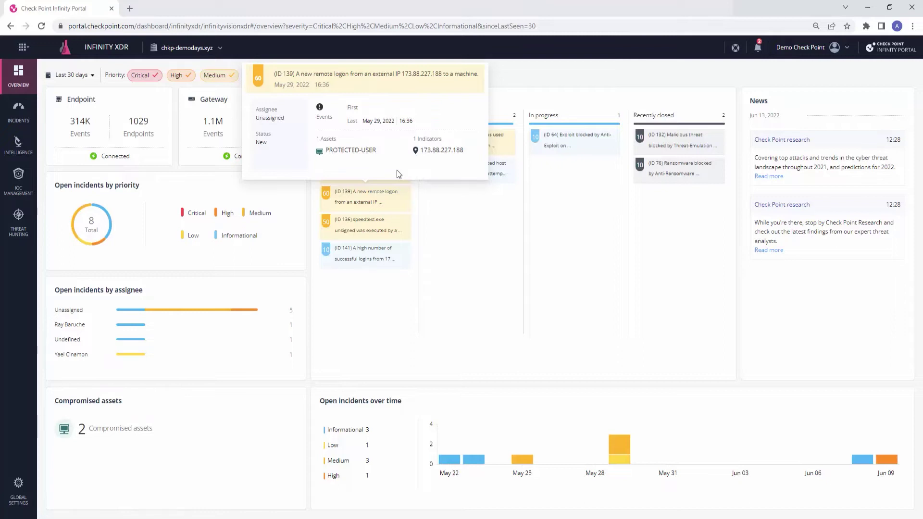
{"action": "mouse_move", "coordinate": [495, 141]}
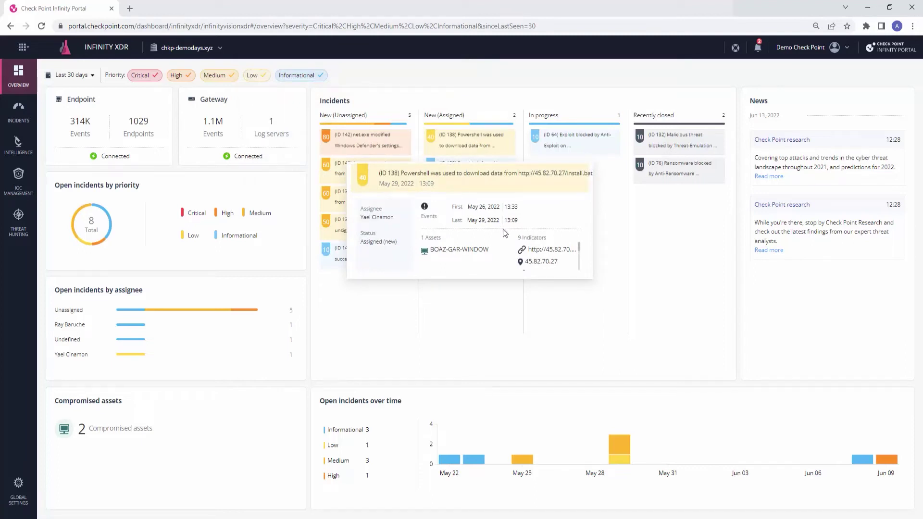
{"action": "mouse_move", "coordinate": [542, 251]}
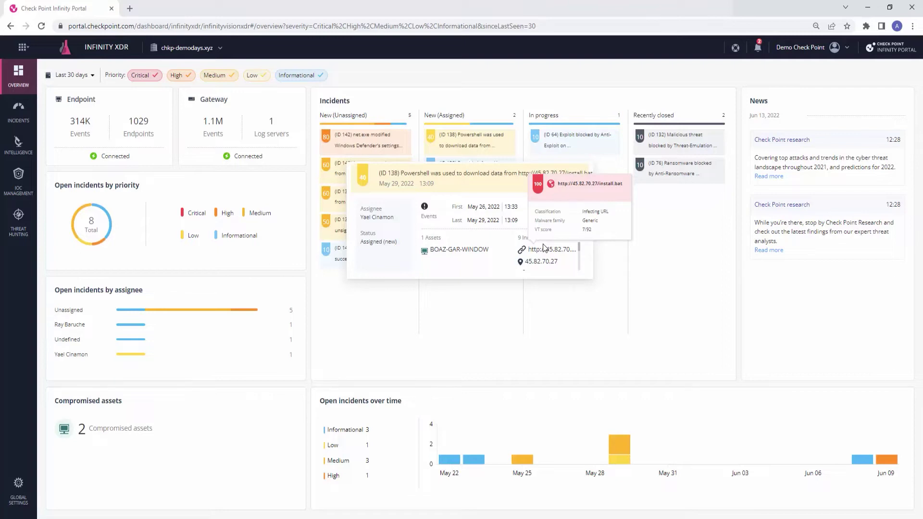
{"action": "left_click", "coordinate": [545, 247]}
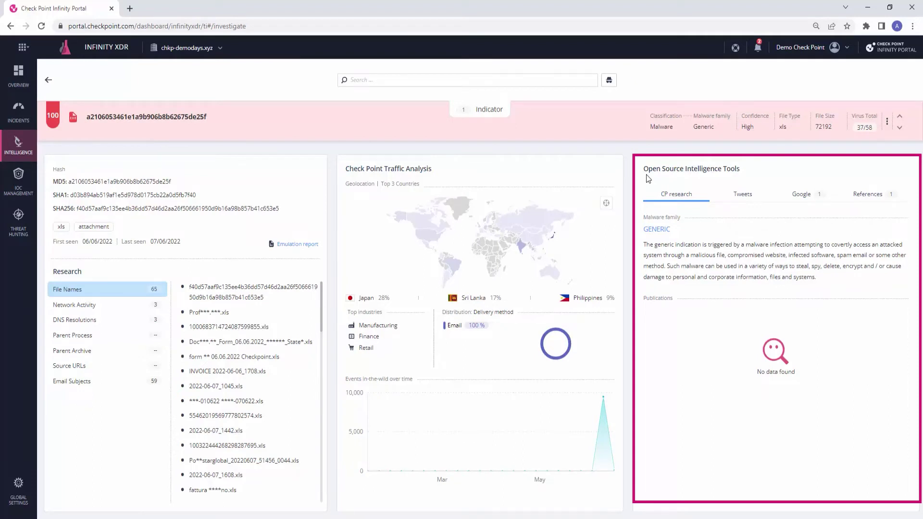
- Show Google results for the hash, revealing a matching Joe Sandbox malware report
{"action": "left_click", "coordinate": [799, 194]}
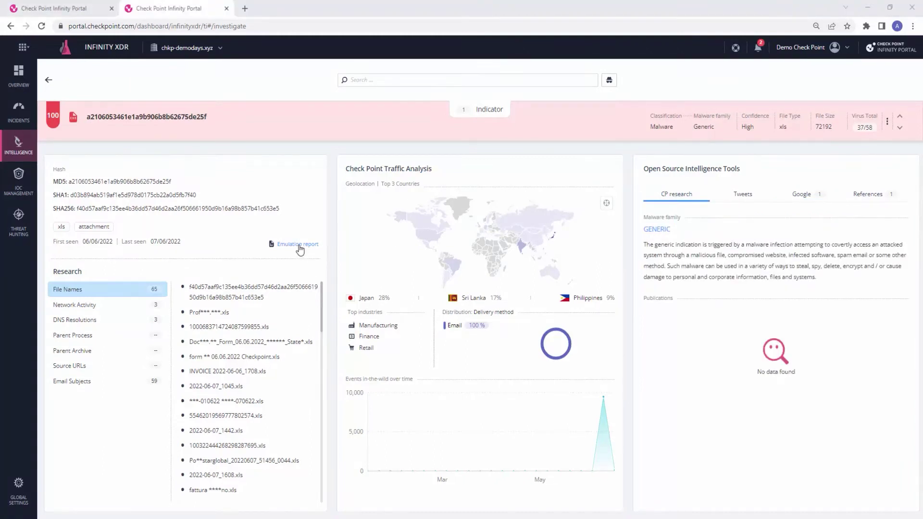
{"action": "left_click", "coordinate": [298, 244]}
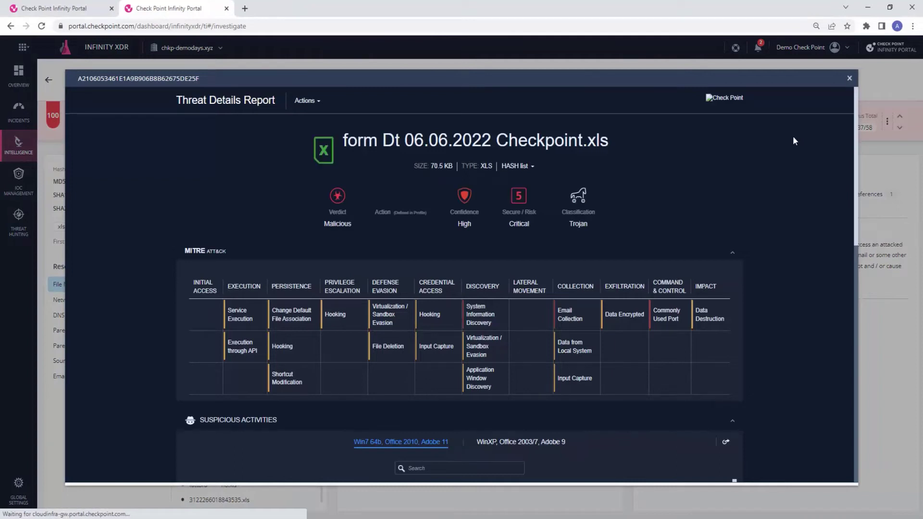
{"action": "scroll", "coordinate": [809, 358], "scroll_direction": "down", "scroll_amount": 1}
{"action": "scroll", "coordinate": [809, 355], "scroll_direction": "down", "scroll_amount": 3}
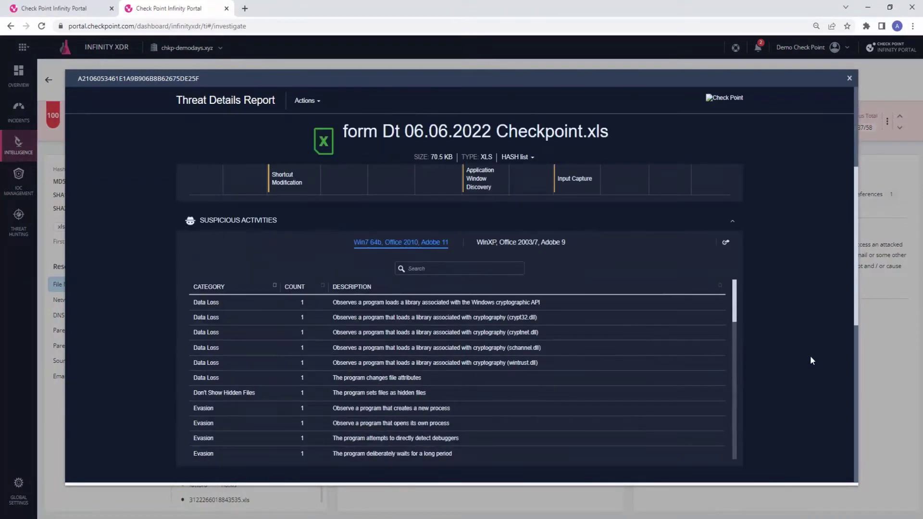
{"action": "scroll", "coordinate": [811, 358], "scroll_direction": "down", "scroll_amount": 1}
{"action": "key", "text": "ctrl+w"}
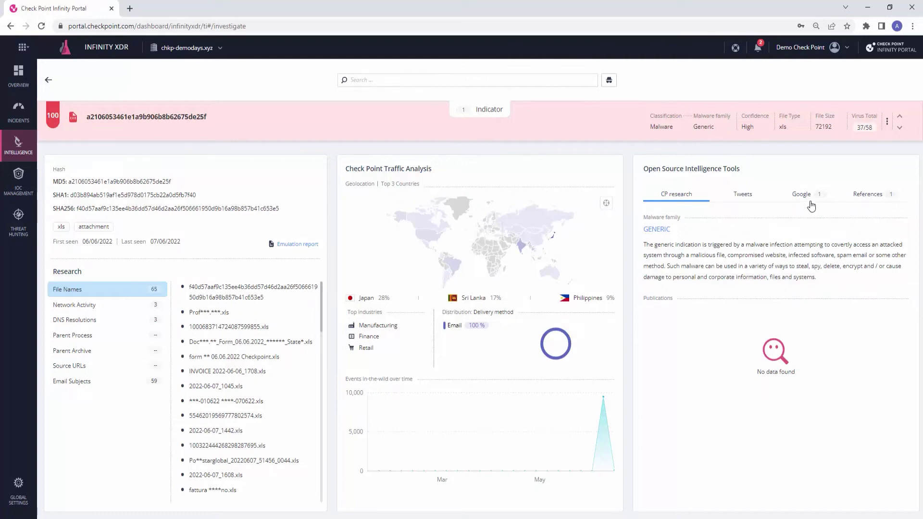
- Add the file's MD5 hash to IOC Management as indicator 'XDR' set to Prevent
{"action": "left_click", "coordinate": [887, 122]}
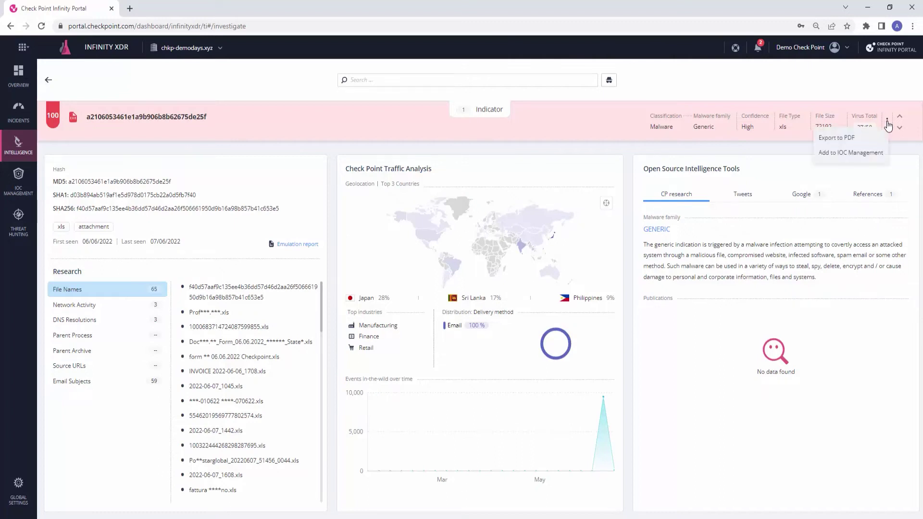
{"action": "left_click", "coordinate": [875, 153]}
{"action": "left_click", "coordinate": [388, 263]}
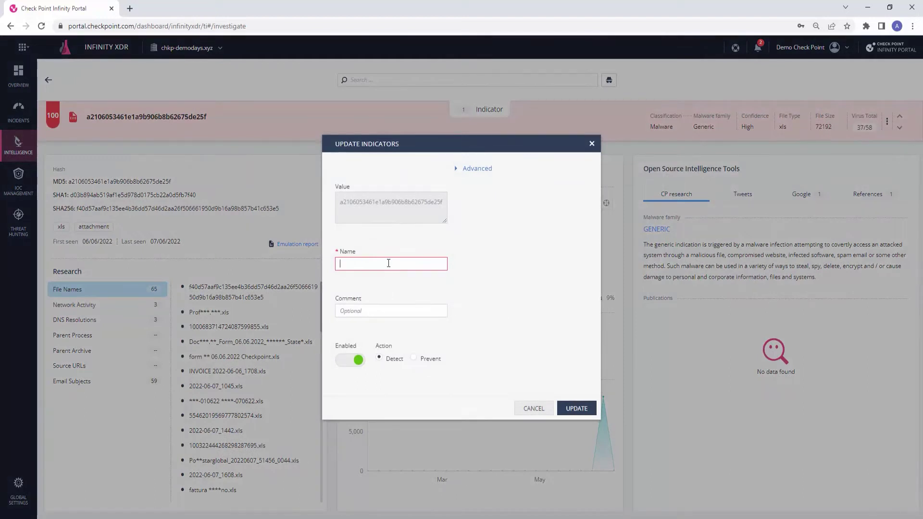
{"action": "type", "text": "XDR"}
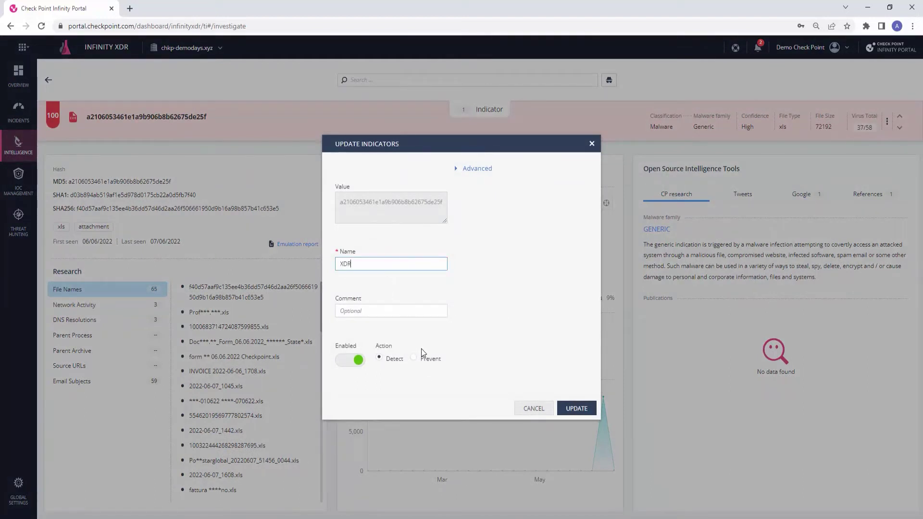
{"action": "left_click", "coordinate": [414, 357]}
{"action": "left_click", "coordinate": [575, 409]}
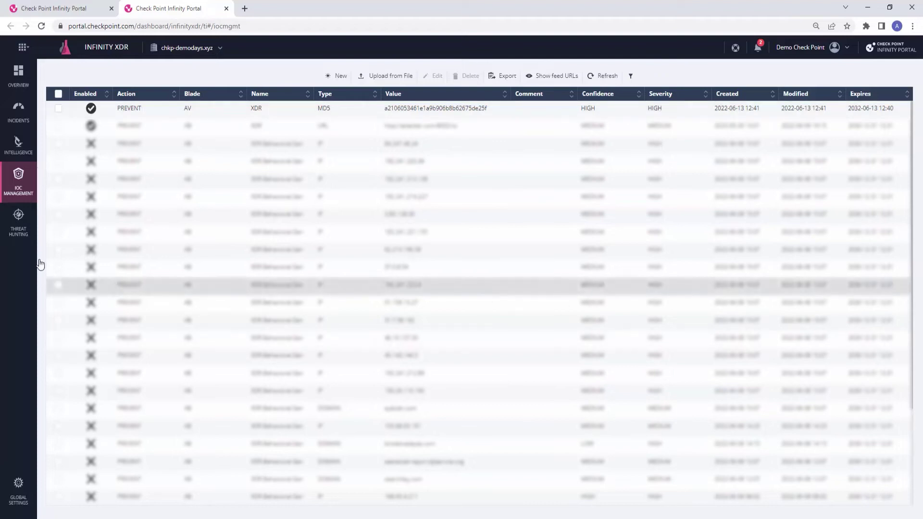
{"action": "left_click", "coordinate": [19, 221]}
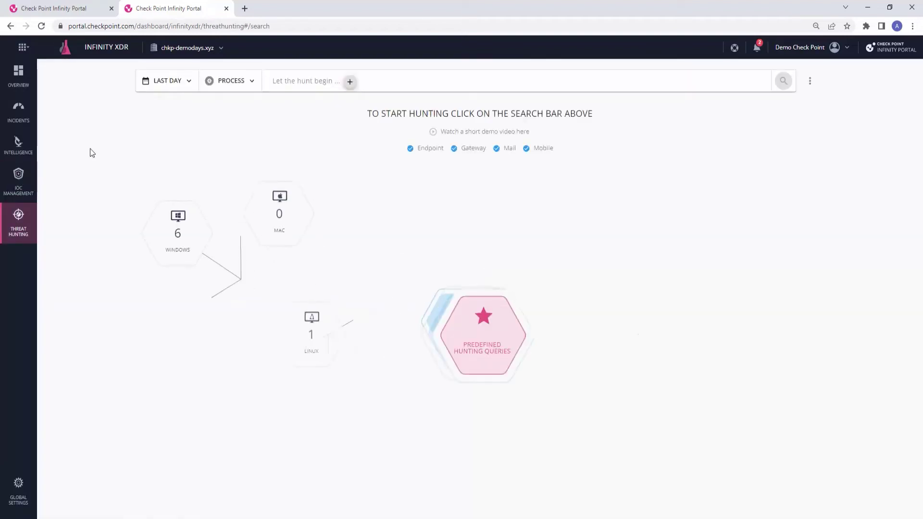
- Hunt last week's data for File MD5 0d8250b716deb38df188e6256341e6ed, finding 44 file events
{"action": "left_click", "coordinate": [147, 82]}
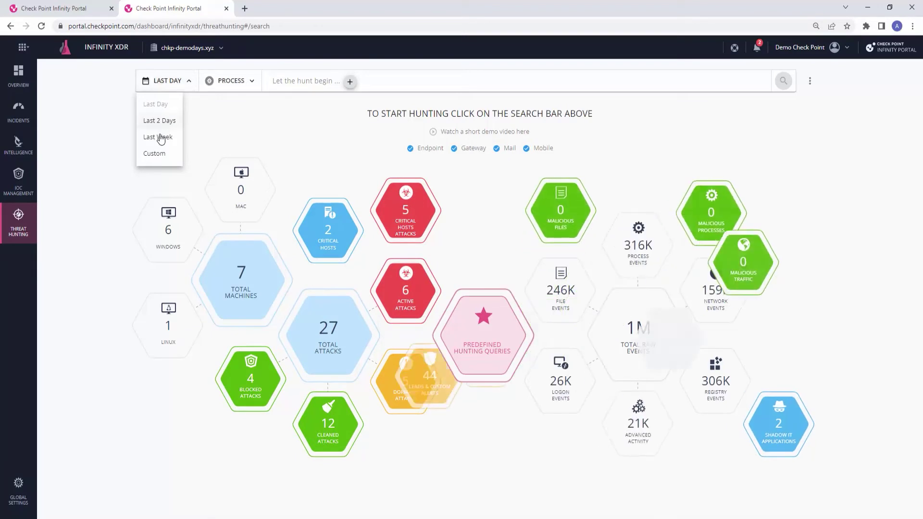
{"action": "left_click", "coordinate": [353, 81]}
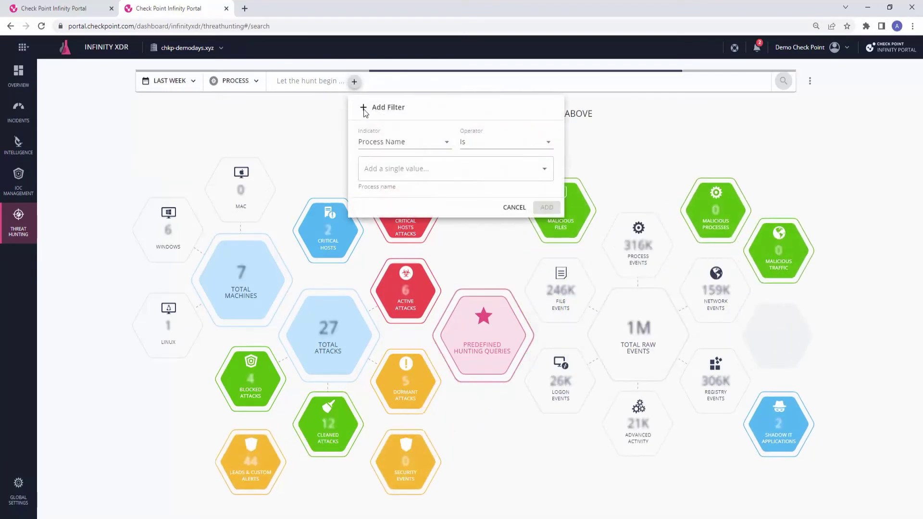
{"action": "left_click", "coordinate": [398, 144]}
{"action": "type", "text": "md"}
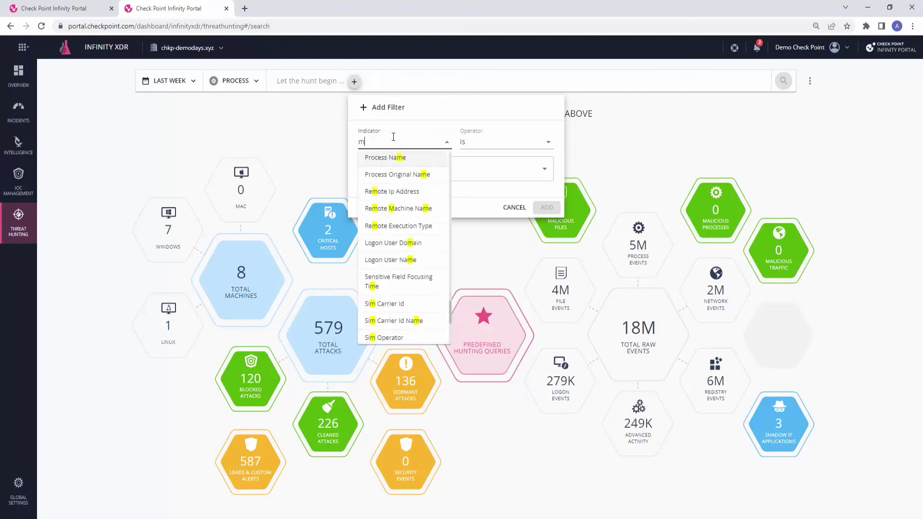
{"action": "left_click", "coordinate": [379, 206]}
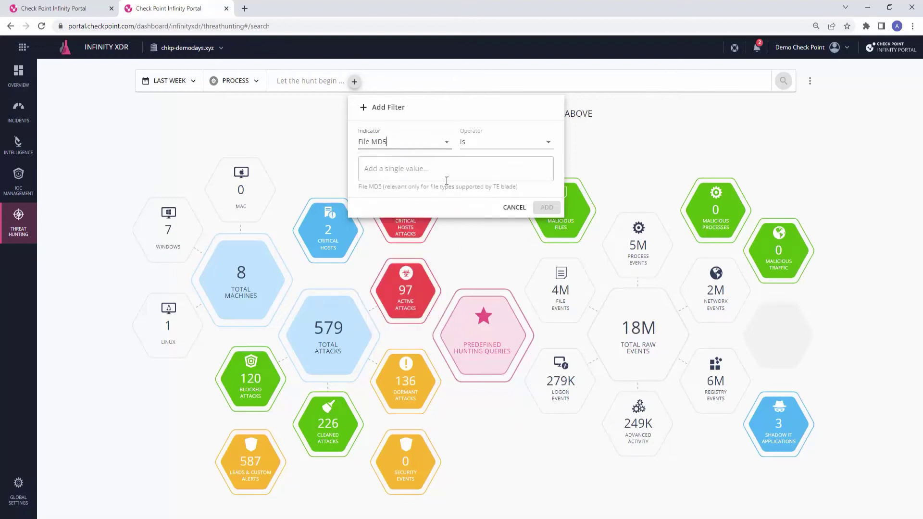
{"action": "left_click", "coordinate": [455, 169]}
{"action": "right_click", "coordinate": [454, 172]}
{"action": "left_click", "coordinate": [477, 246]}
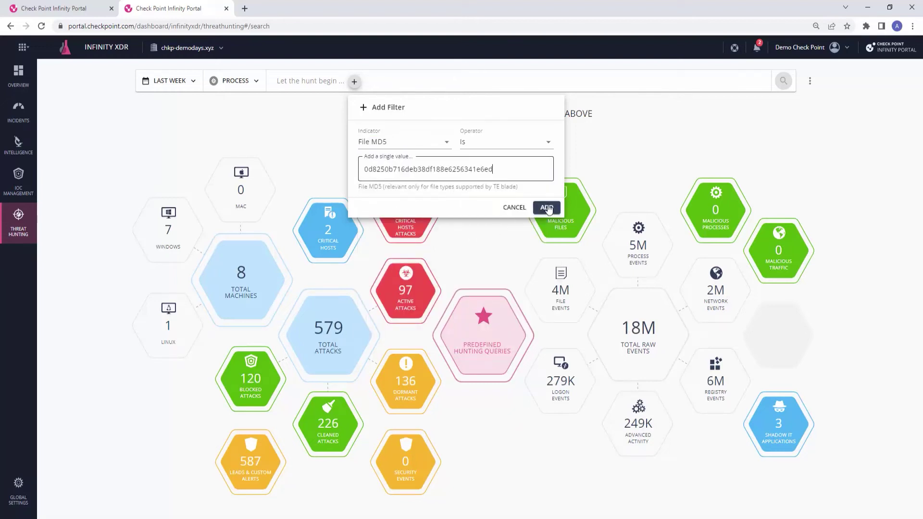
{"action": "left_click", "coordinate": [546, 207]}
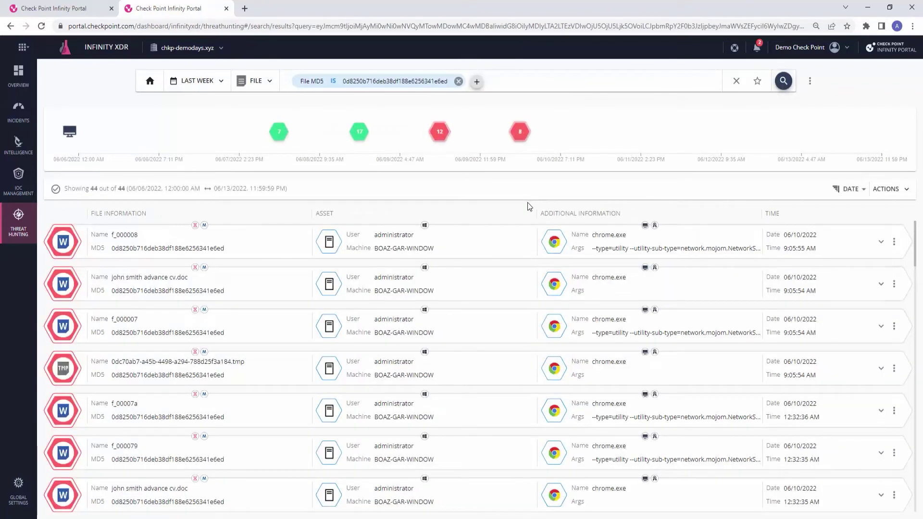
- Expand the second hunt result and review its response actions without choosing one
{"action": "left_click", "coordinate": [881, 284]}
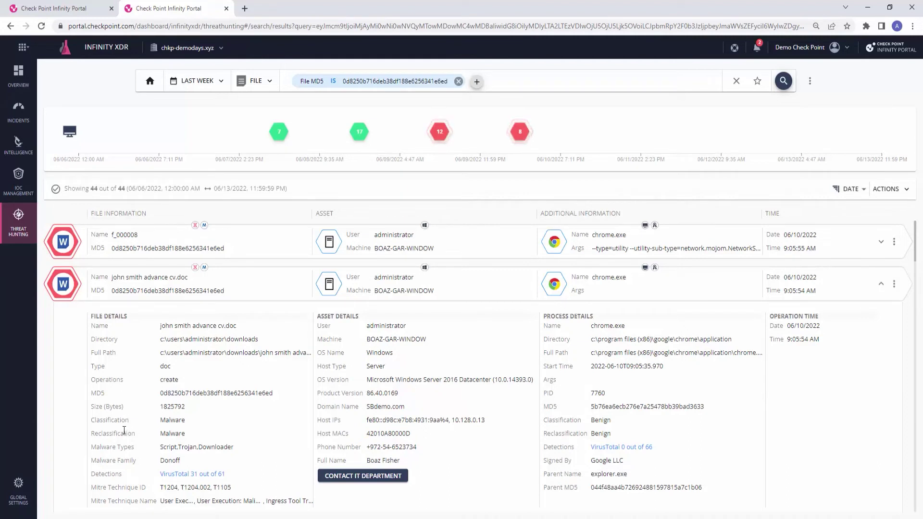
{"action": "left_click", "coordinate": [894, 285]}
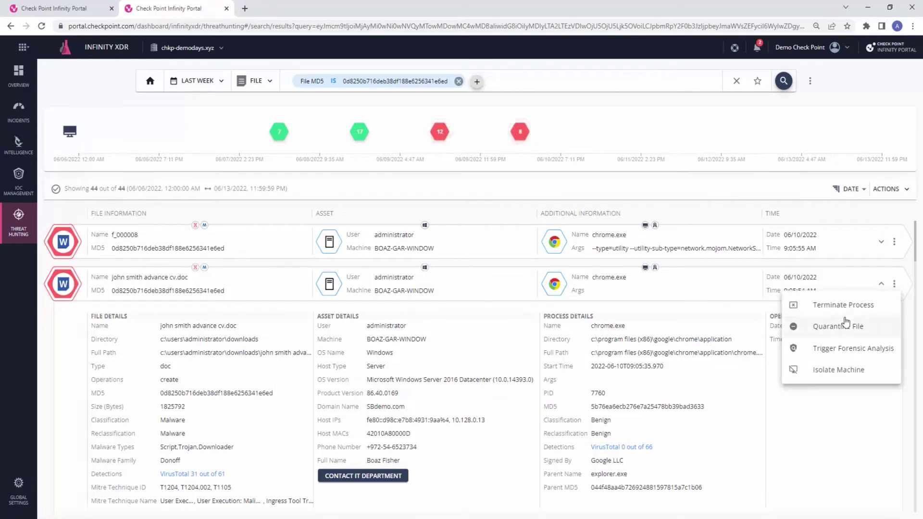
{"action": "left_click", "coordinate": [909, 376]}
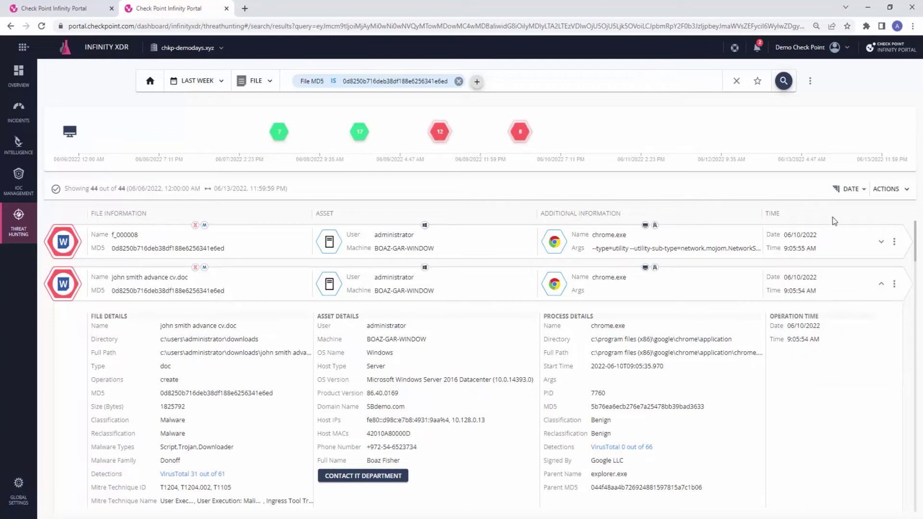
- Show the full MITRE ATT&CK matrix for last week's hunting data
{"action": "left_click", "coordinate": [810, 82]}
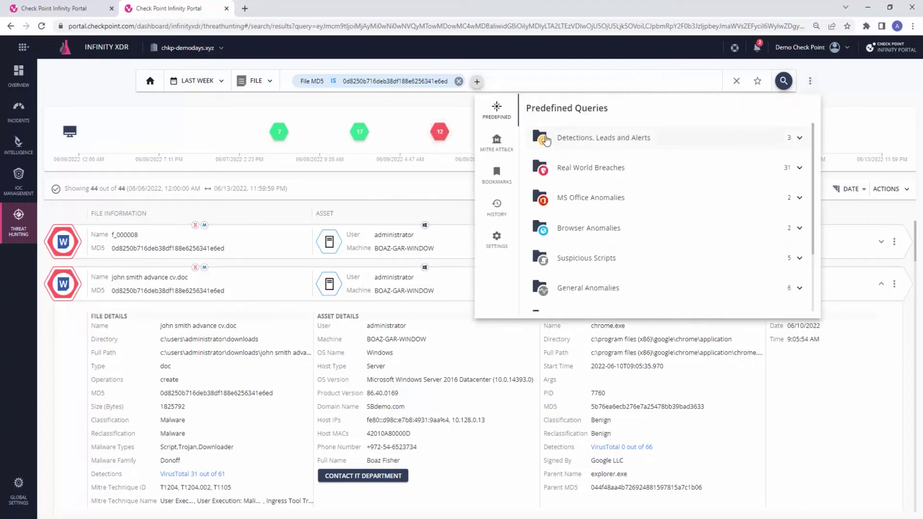
{"action": "left_click", "coordinate": [500, 142]}
{"action": "left_click", "coordinate": [541, 153]}
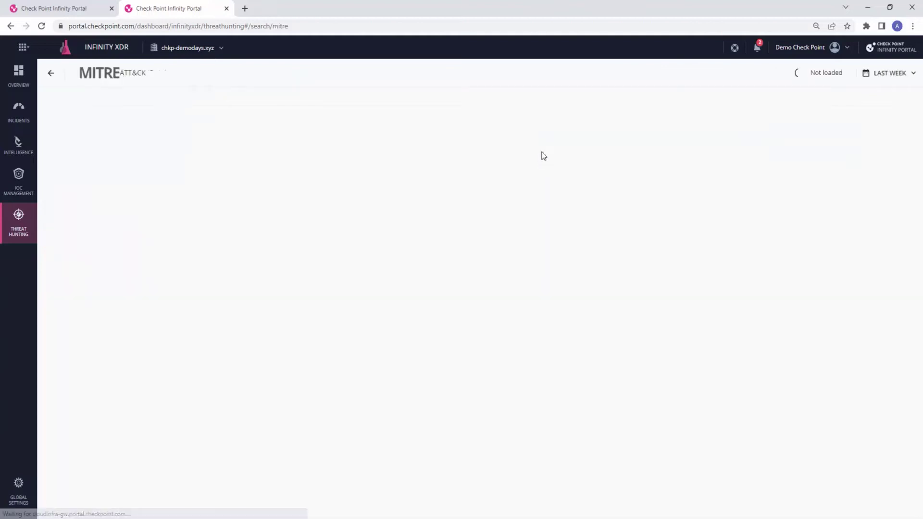
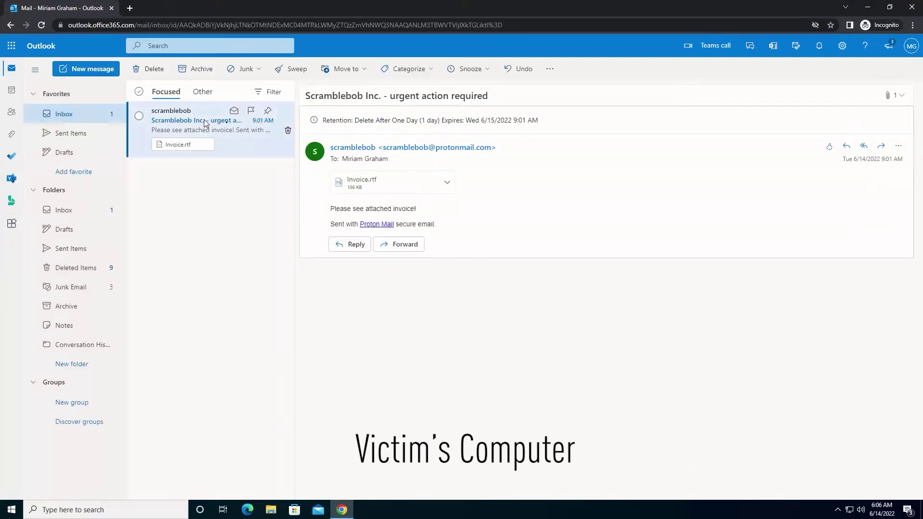
- Download the Invoice.rtf attachment from the urgent-action email and show it in the Downloads folder
{"action": "left_click", "coordinate": [448, 182]}
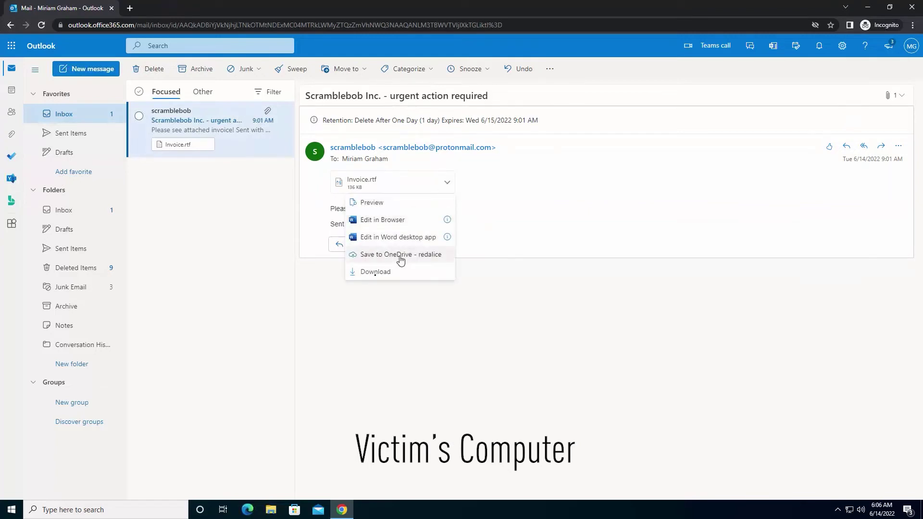
{"action": "left_click", "coordinate": [376, 273]}
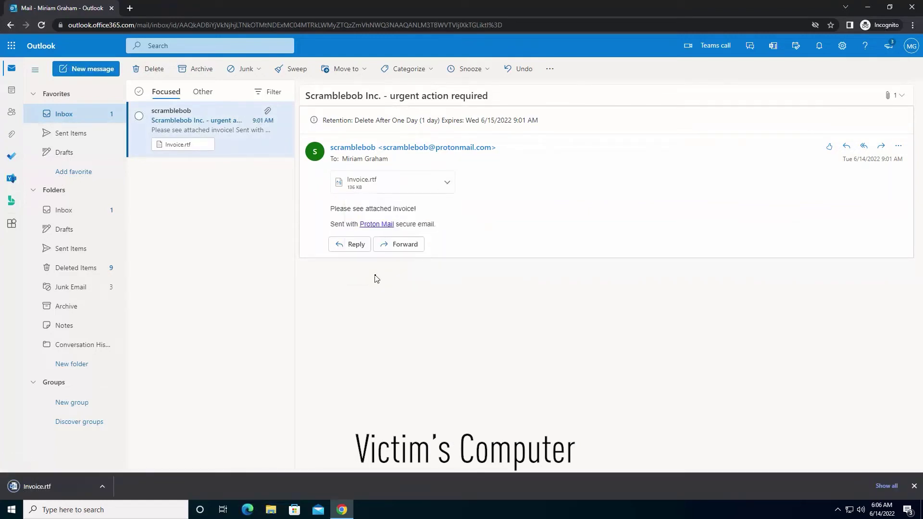
{"action": "left_click", "coordinate": [102, 487]}
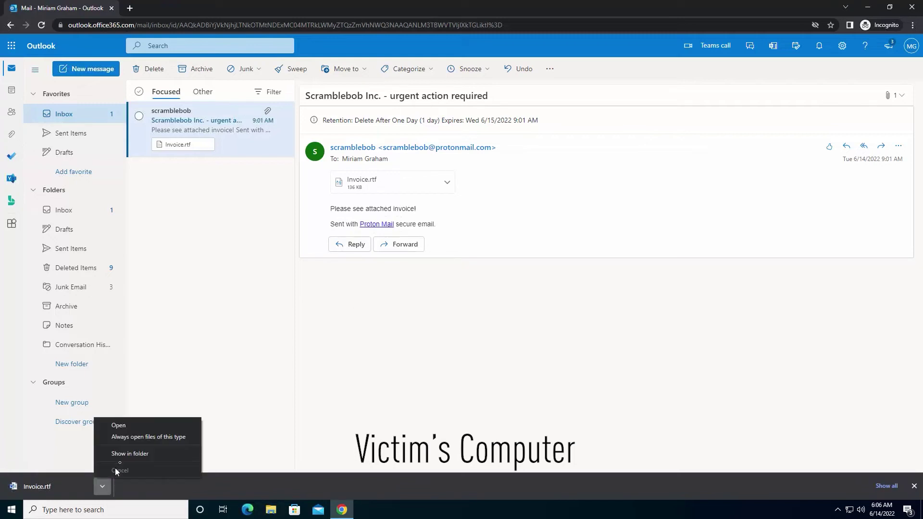
{"action": "left_click", "coordinate": [128, 454]}
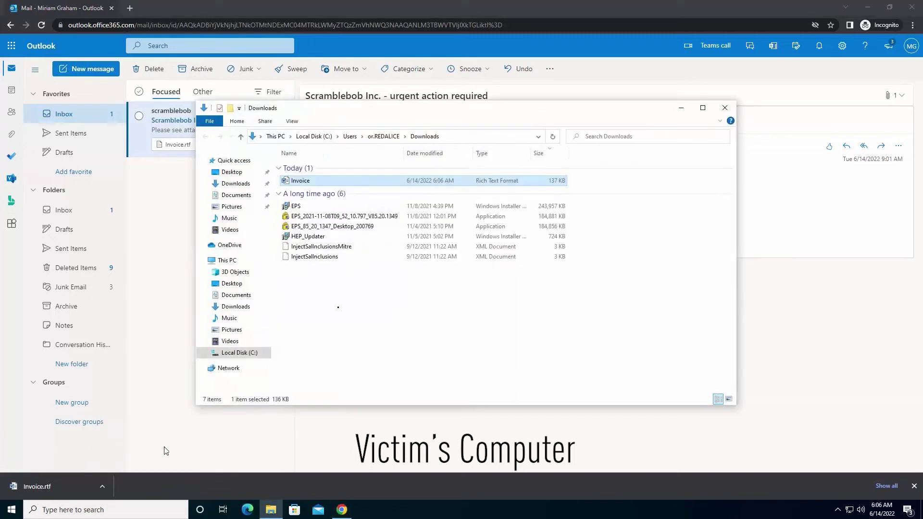
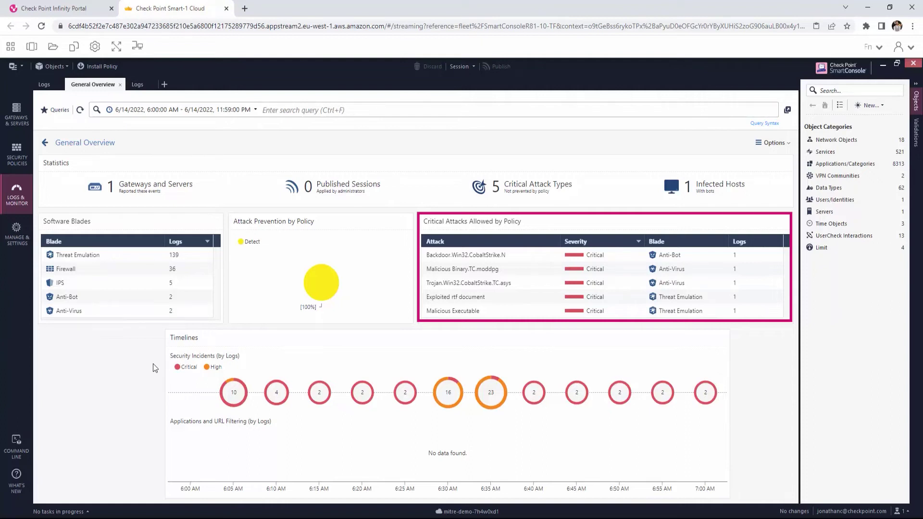
- Open the Anti-Bot detection log full-screen and expand its complete list of g.pixel resource URLs
{"action": "left_click", "coordinate": [137, 85]}
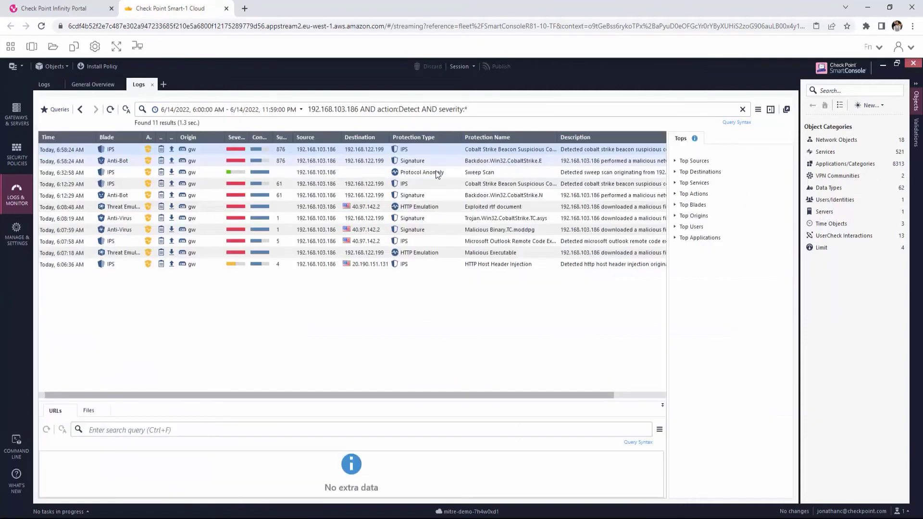
{"action": "double_click", "coordinate": [122, 161]}
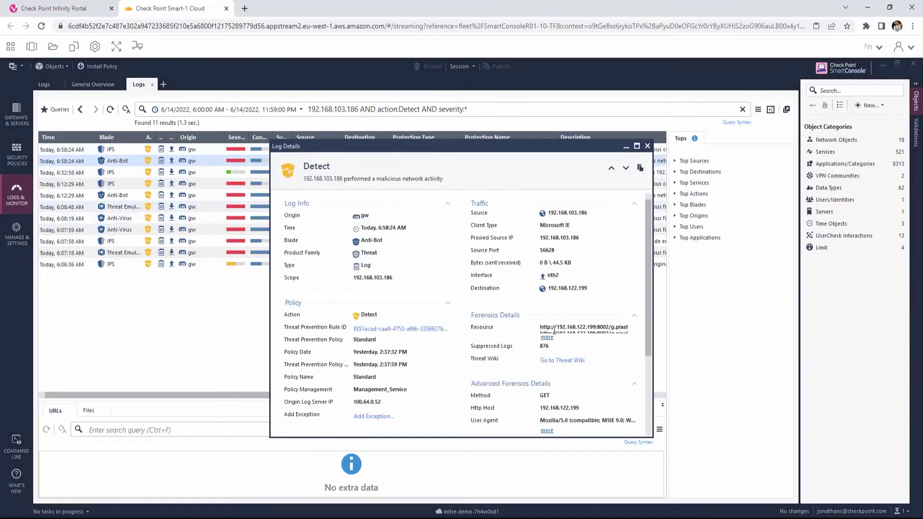
{"action": "left_click", "coordinate": [637, 146]}
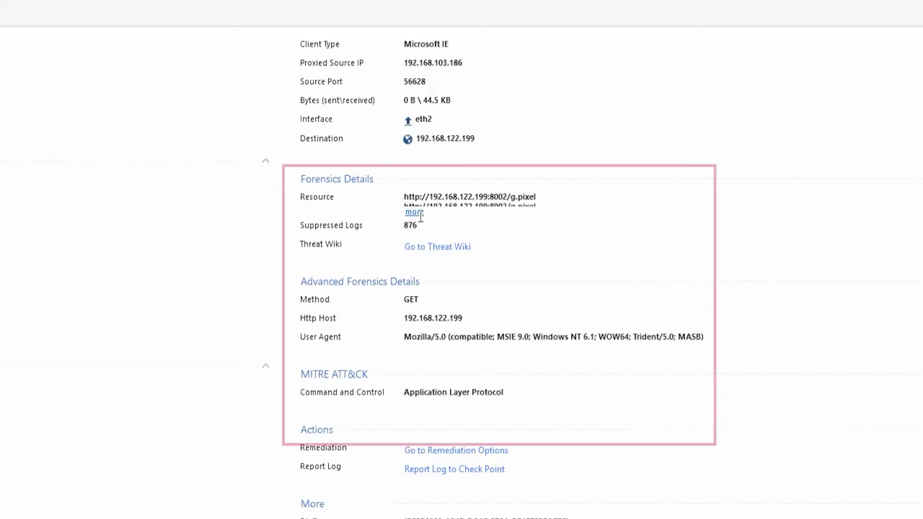
{"action": "left_click", "coordinate": [818, 168]}
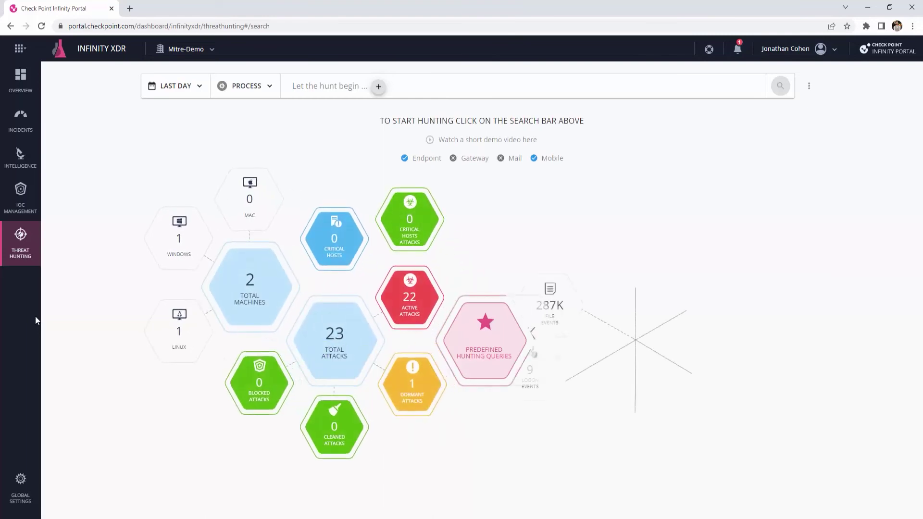
- List all 23 detected attacks, expand the latest hive.exe anti-ransomware event, and open its response actions
{"action": "left_click", "coordinate": [349, 342]}
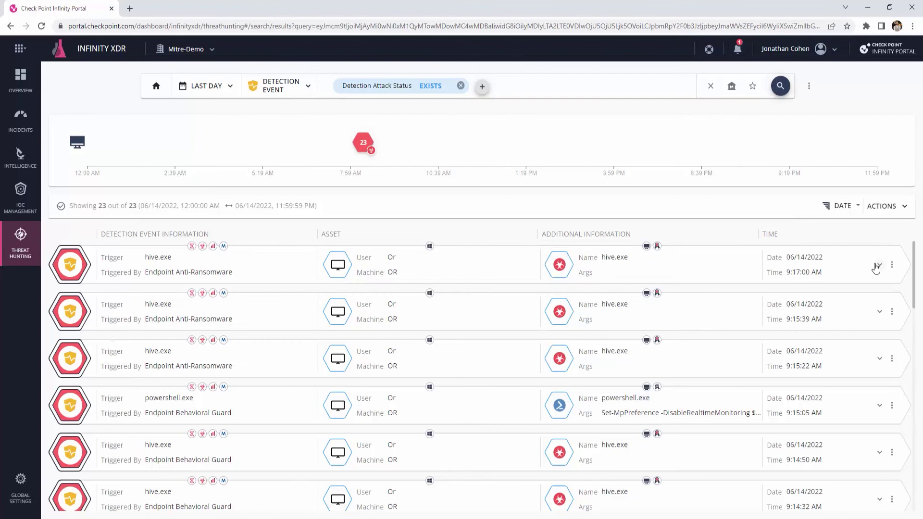
{"action": "left_click", "coordinate": [878, 265]}
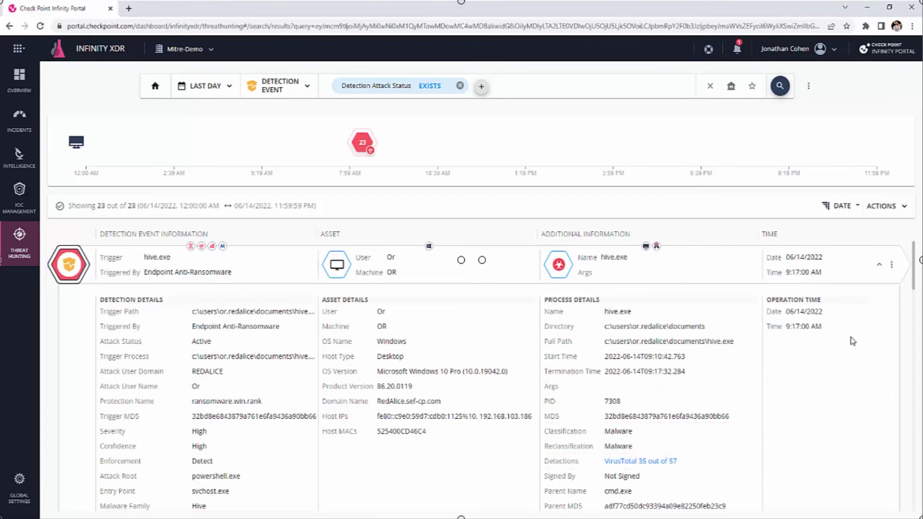
{"action": "left_click", "coordinate": [891, 265]}
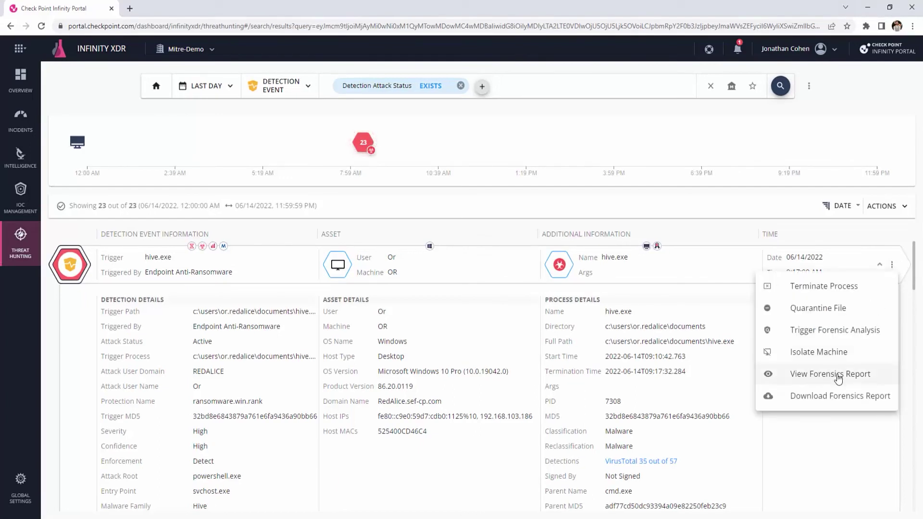
- Open the hive.exe forensics report and review its file operations and encrypted user files
{"action": "left_click", "coordinate": [830, 374]}
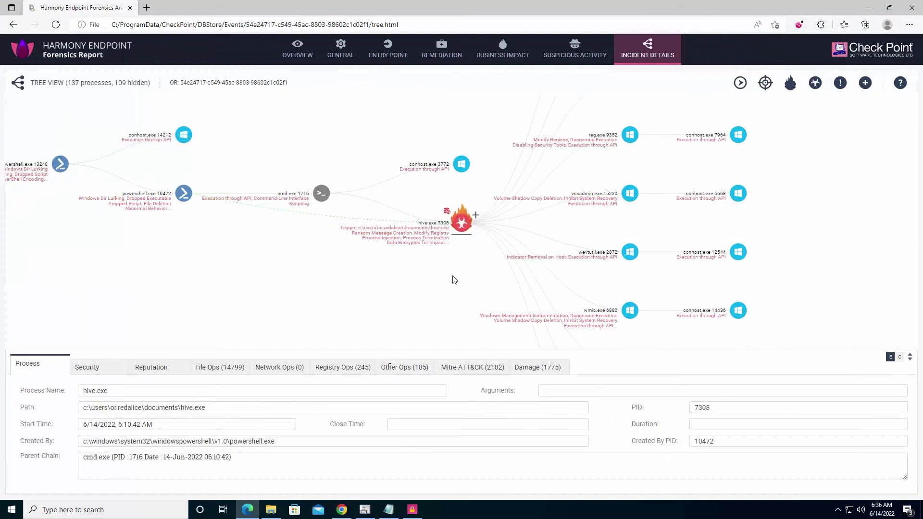
{"action": "left_click", "coordinate": [227, 368]}
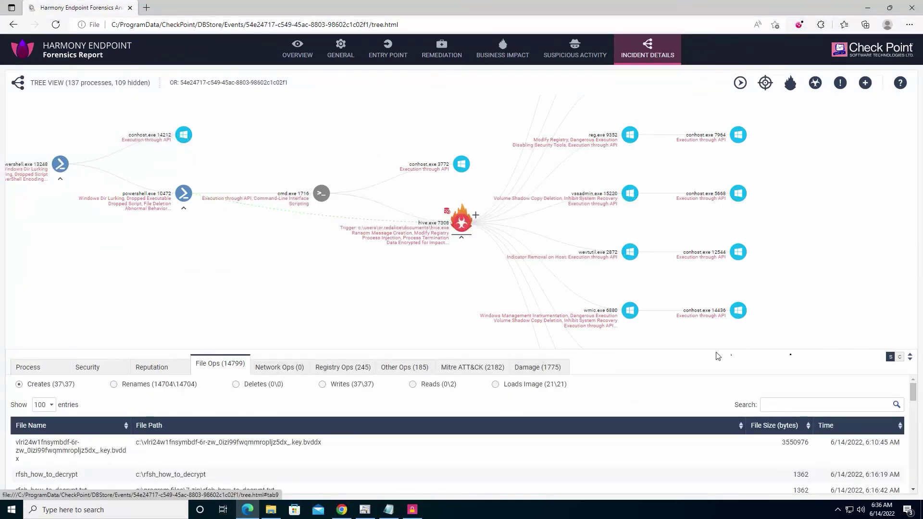
{"action": "left_click", "coordinate": [509, 51]}
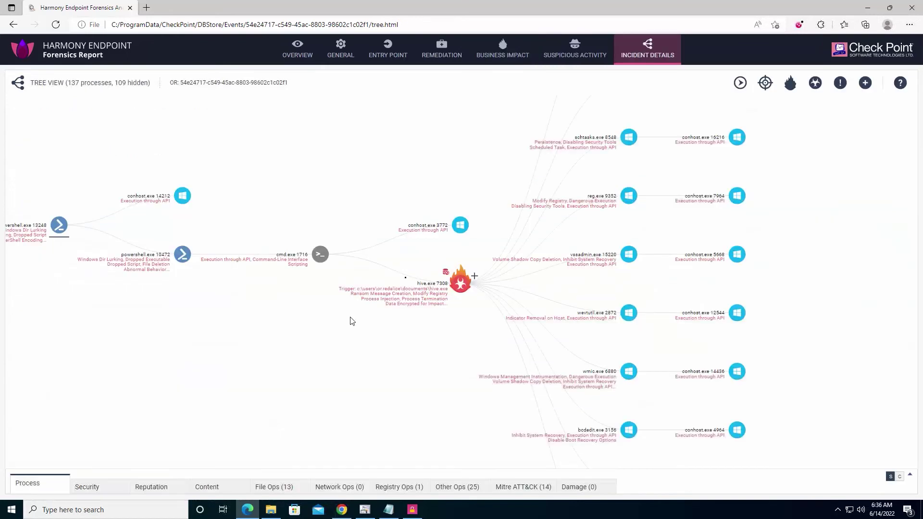
- Select the hive.exe node and list its MITRE ATT&CK techniques, including Data Encrypted for Impact
{"action": "left_click", "coordinate": [443, 278]}
{"action": "scroll", "coordinate": [475, 442], "scroll_direction": "down", "scroll_amount": 2}
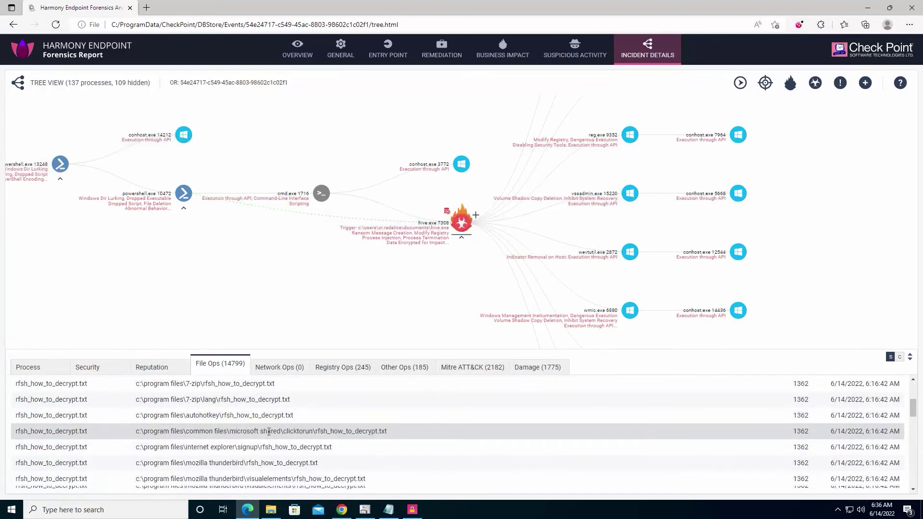
{"action": "left_click", "coordinate": [576, 50]}
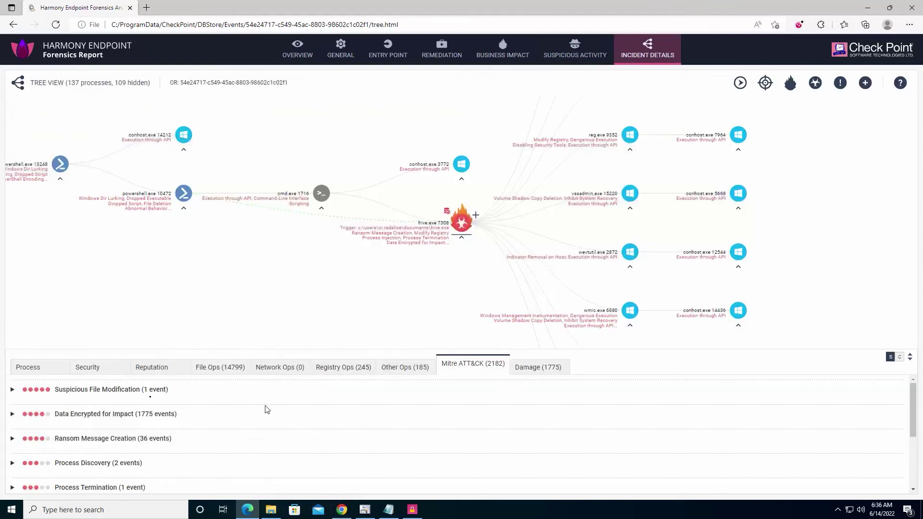
{"action": "mouse_move", "coordinate": [139, 399]}
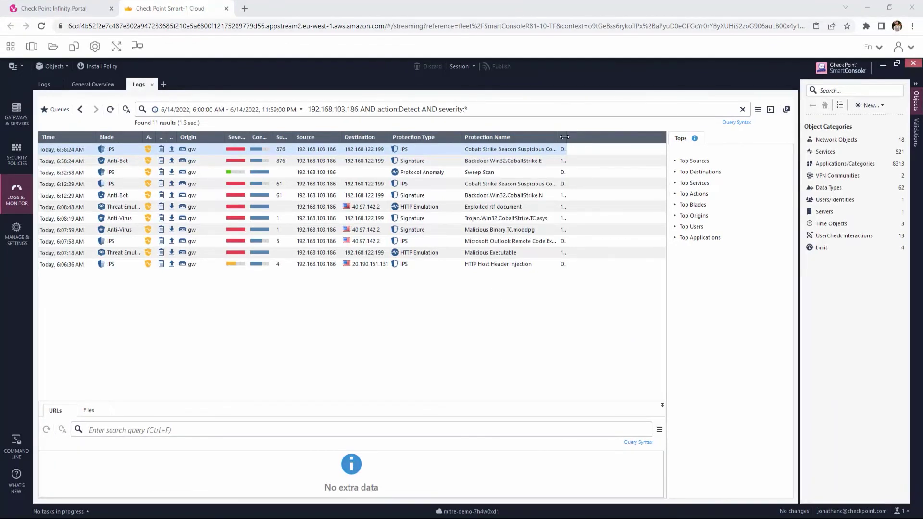
- Override the Strict profile's Cobalt Strike Beacon Suspicious Communication protection action to Prevent
{"action": "double_click", "coordinate": [119, 149]}
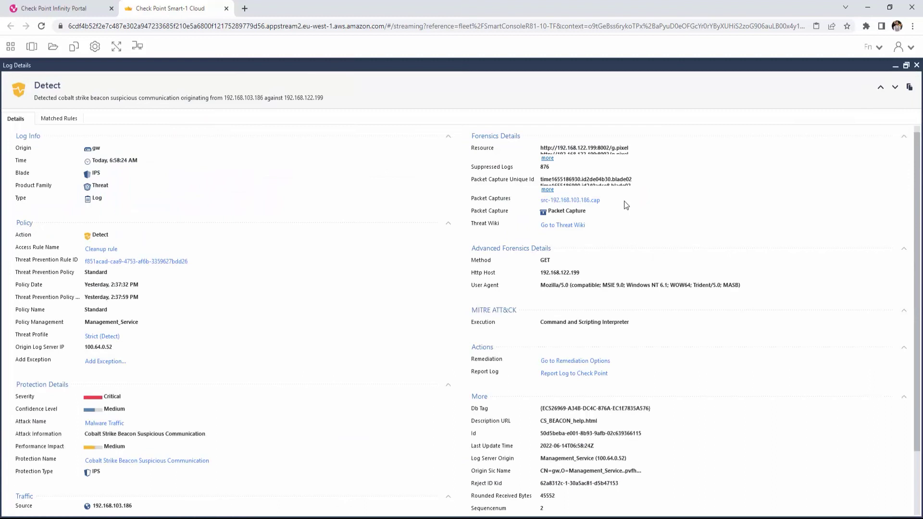
{"action": "scroll", "coordinate": [180, 440], "scroll_direction": "down", "scroll_amount": 1}
{"action": "left_click", "coordinate": [180, 437]}
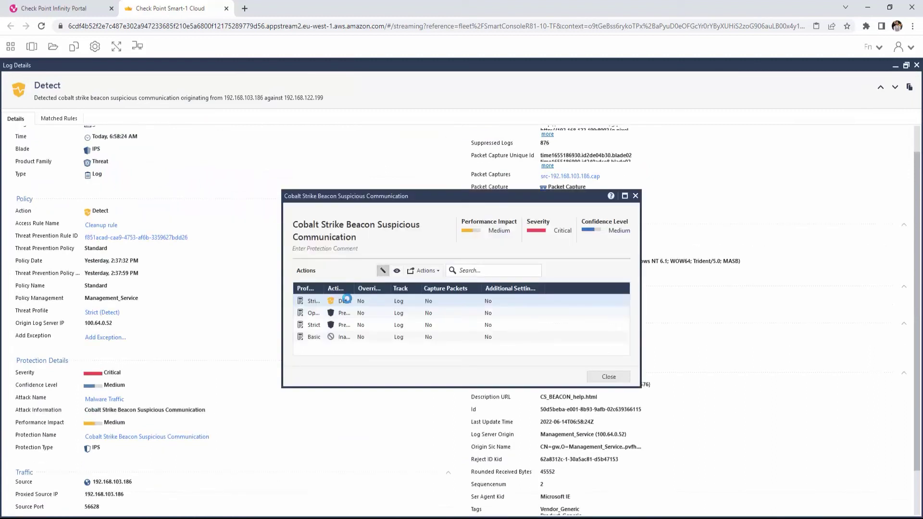
{"action": "double_click", "coordinate": [346, 299]}
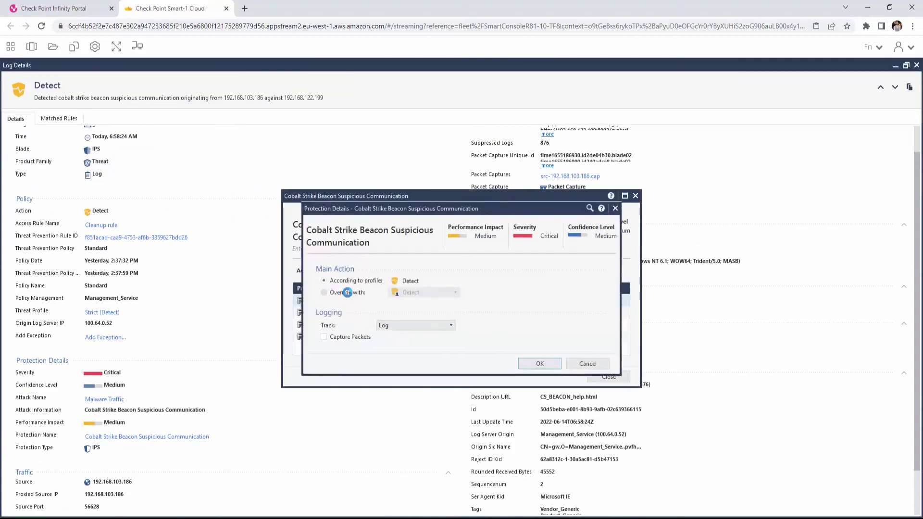
{"action": "left_click", "coordinate": [348, 292]}
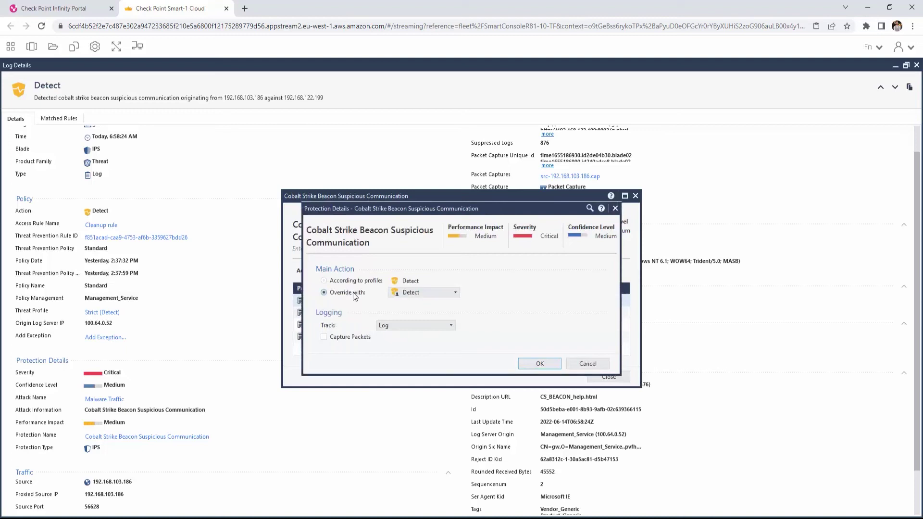
{"action": "left_click", "coordinate": [400, 293]}
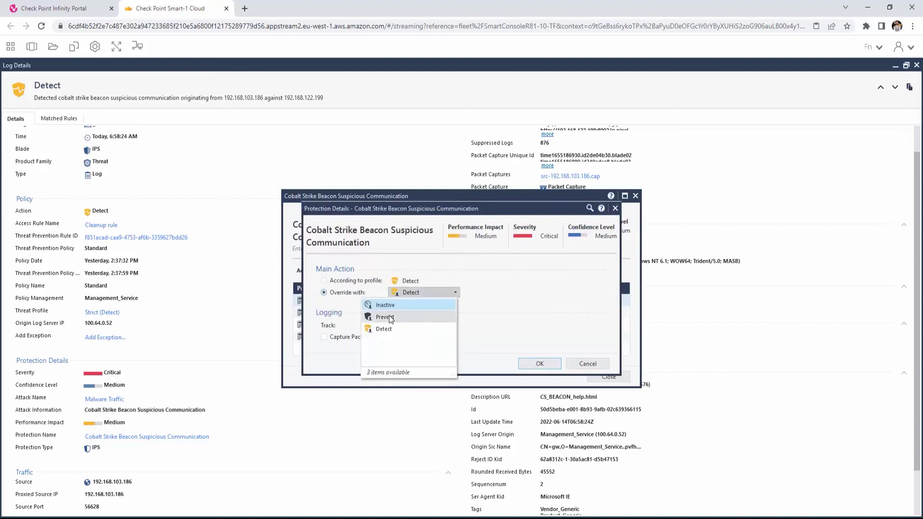
{"action": "left_click", "coordinate": [389, 317]}
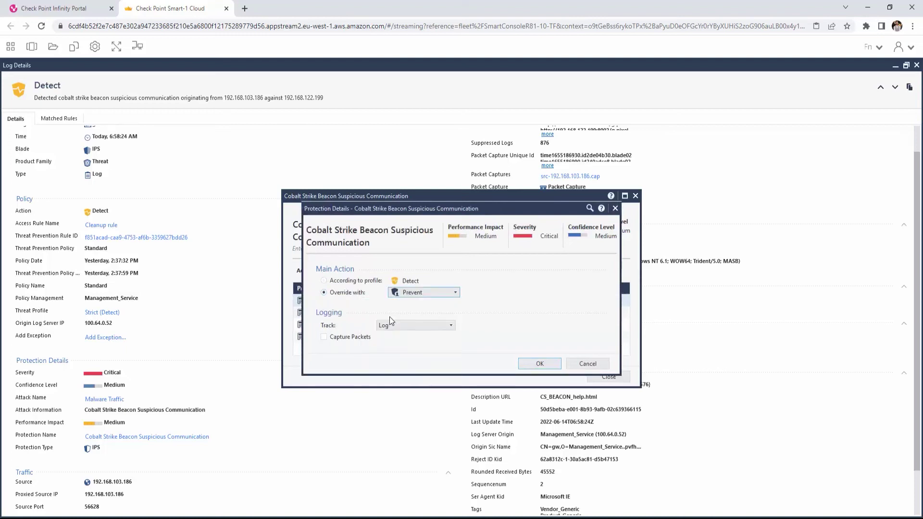
{"action": "left_click", "coordinate": [539, 363]}
- Publish the change and install the policy on gateway gw
{"action": "left_click", "coordinate": [607, 377]}
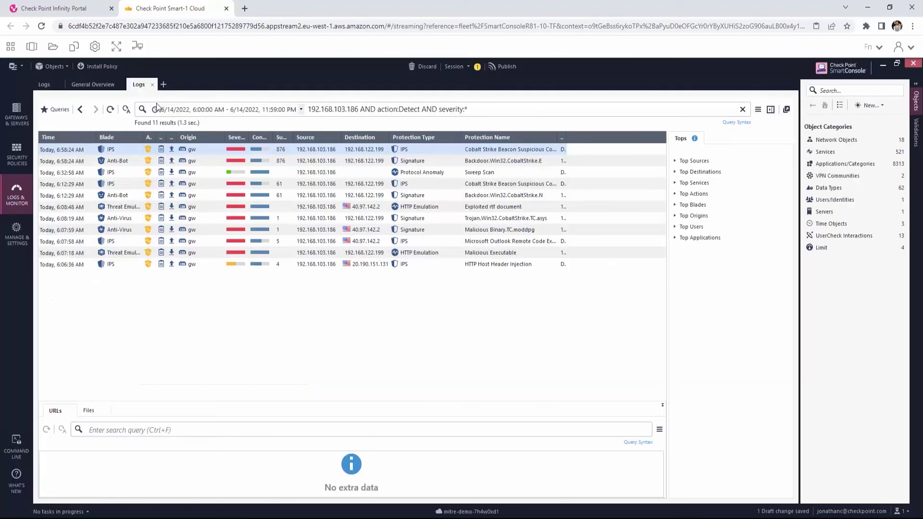
{"action": "left_click", "coordinate": [106, 66]}
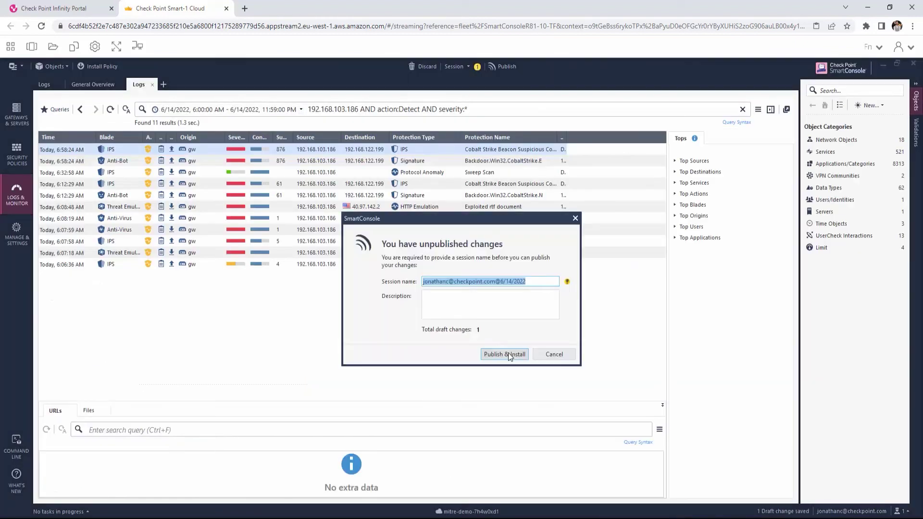
{"action": "left_click", "coordinate": [509, 353]}
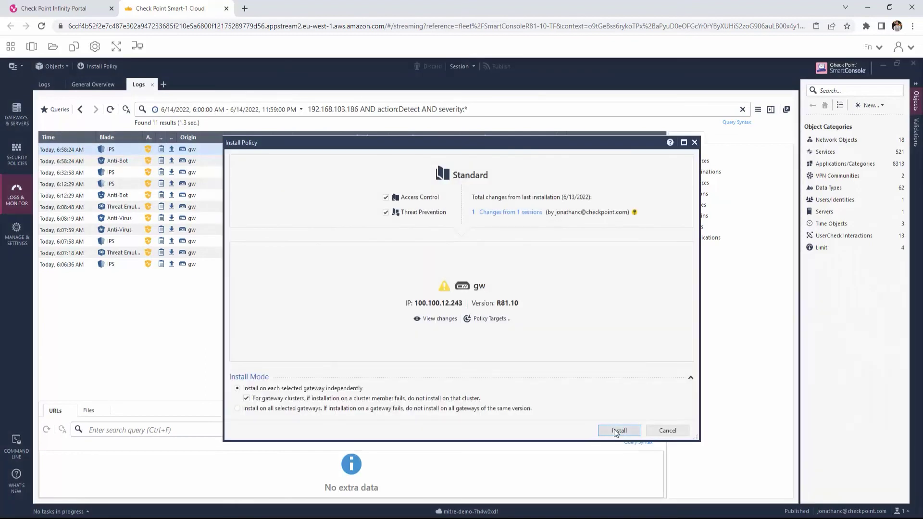
{"action": "left_click", "coordinate": [614, 429]}
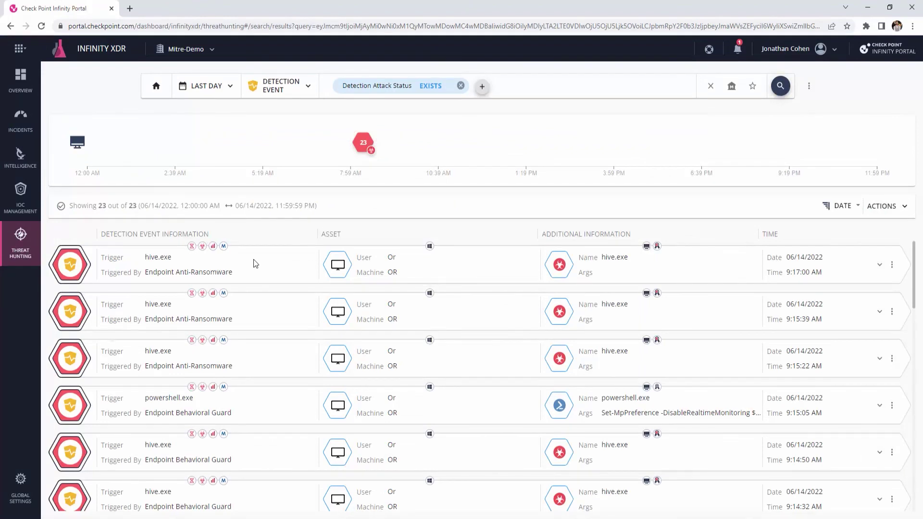
- Isolate the hive.exe-infected machine from the network using the detection's Isolate Machine action
{"action": "mouse_move", "coordinate": [192, 252]}
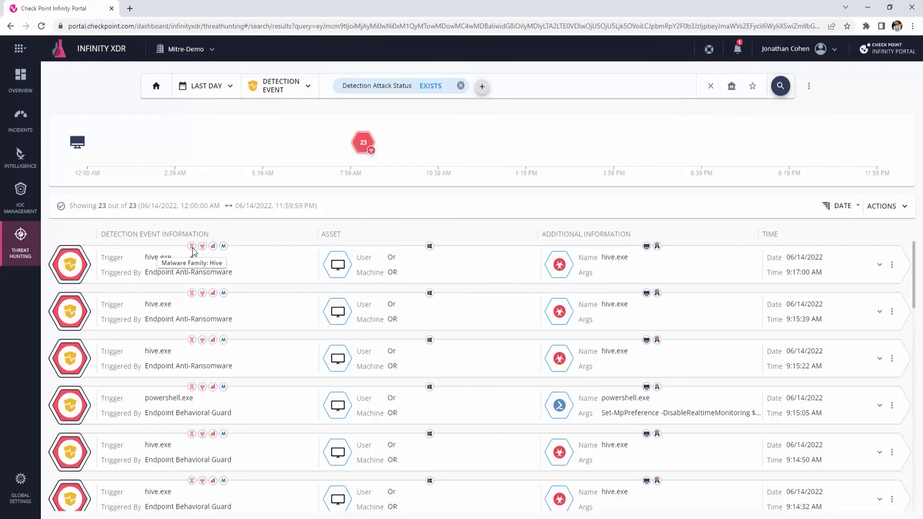
{"action": "left_click", "coordinate": [892, 264]}
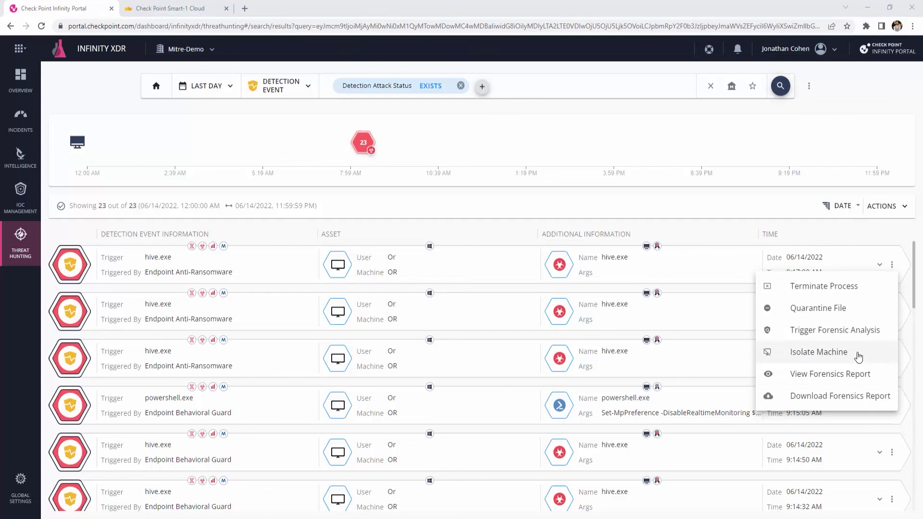
{"action": "left_click", "coordinate": [833, 356]}
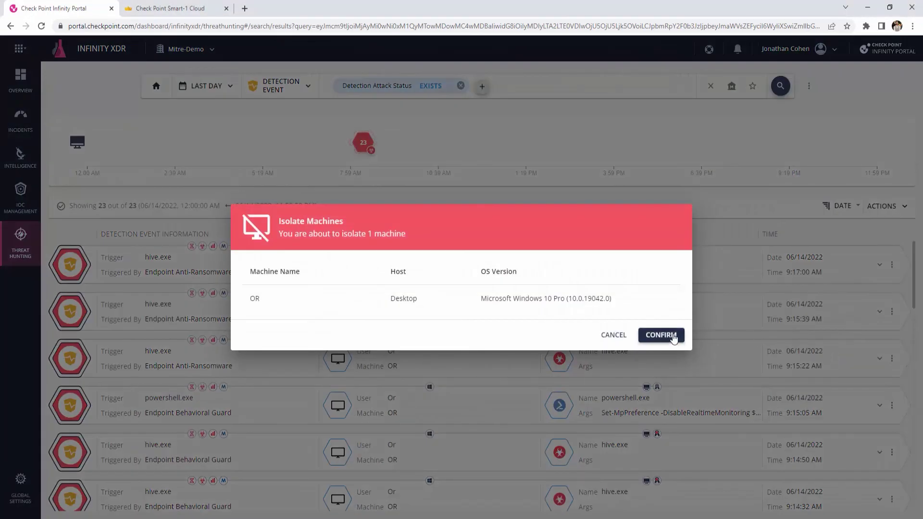
{"action": "left_click", "coordinate": [675, 336]}
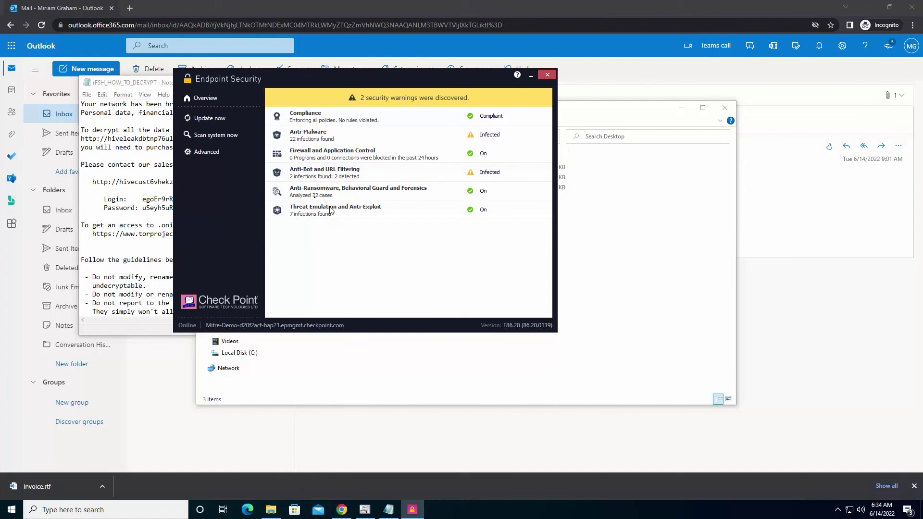
- Restore all 290 hive.exe-encrypted files from the Anti-Ransomware forensics case and view the Desktop folder
{"action": "left_click", "coordinate": [315, 197]}
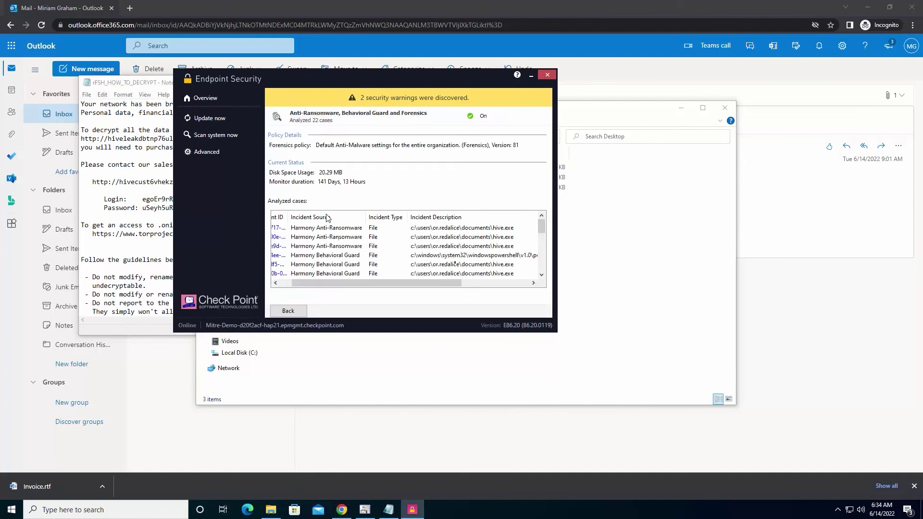
{"action": "left_click_drag", "start_coordinate": [389, 279], "coordinate": [518, 272]}
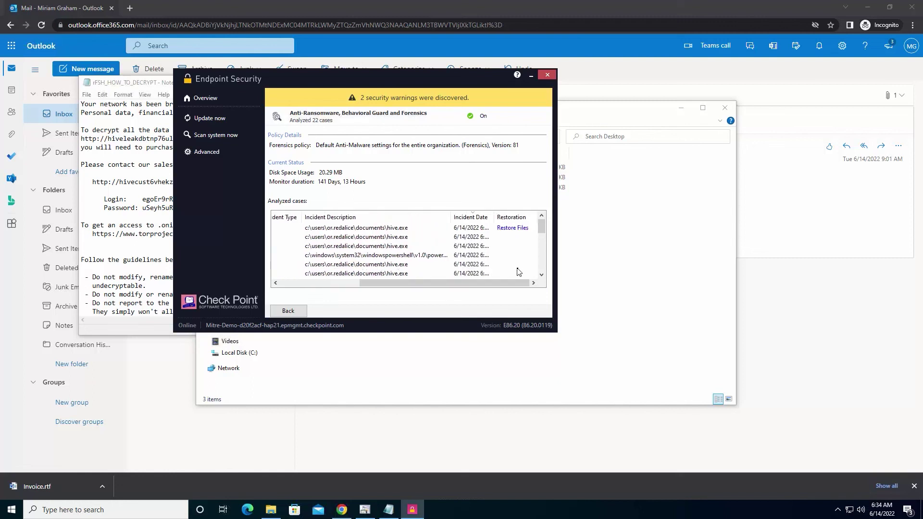
{"action": "left_click", "coordinate": [520, 229]}
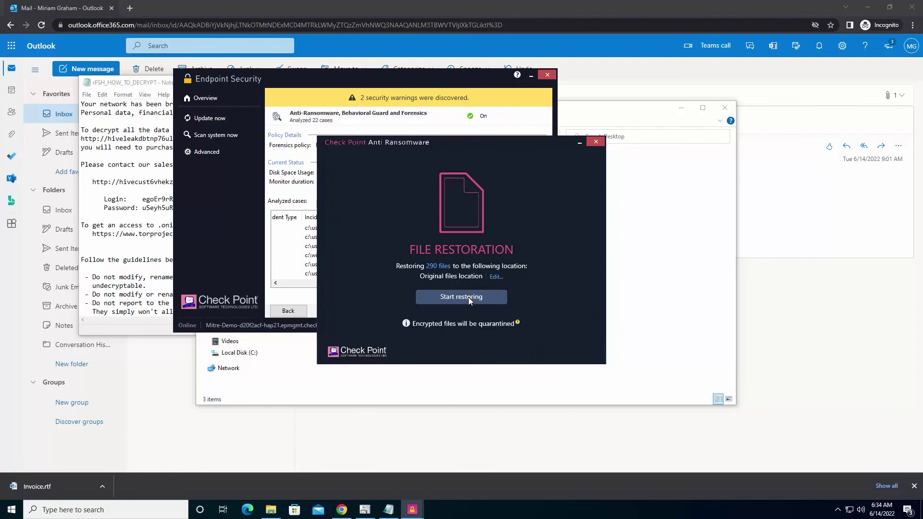
{"action": "left_click", "coordinate": [463, 299]}
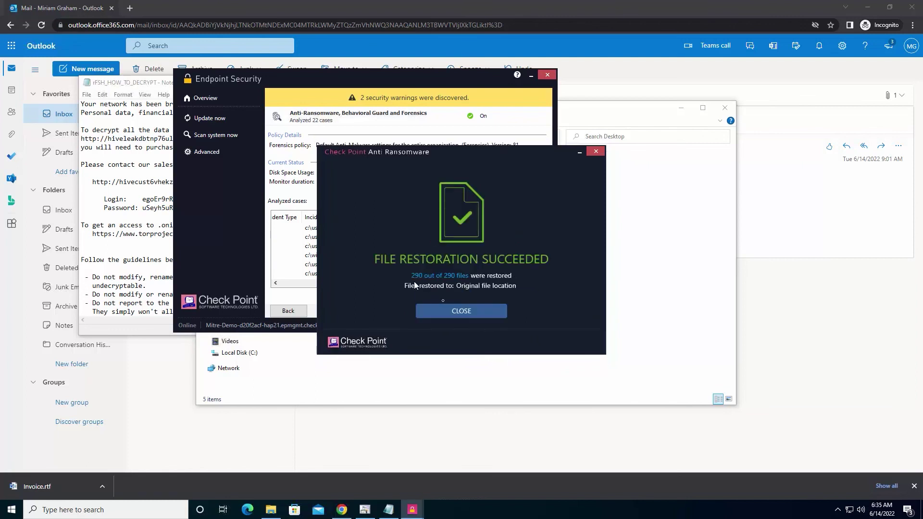
{"action": "left_click", "coordinate": [443, 307]}
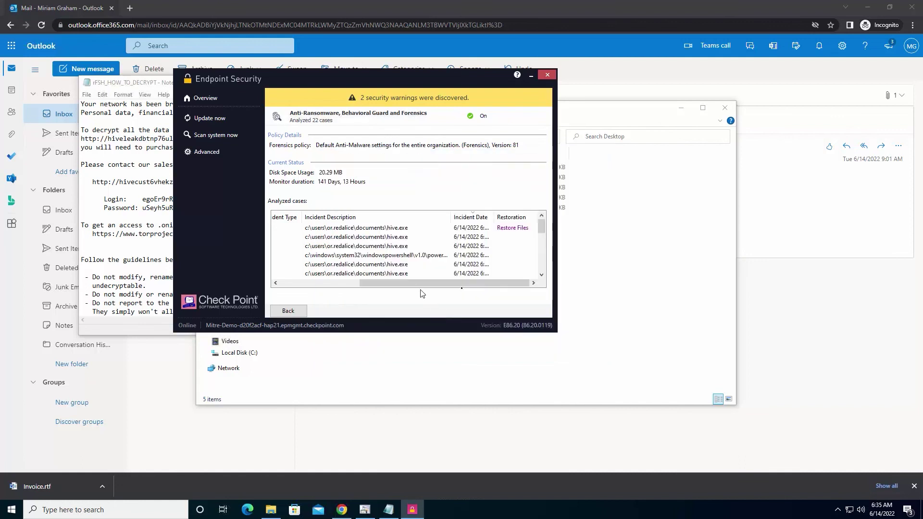
{"action": "left_click", "coordinate": [607, 304]}
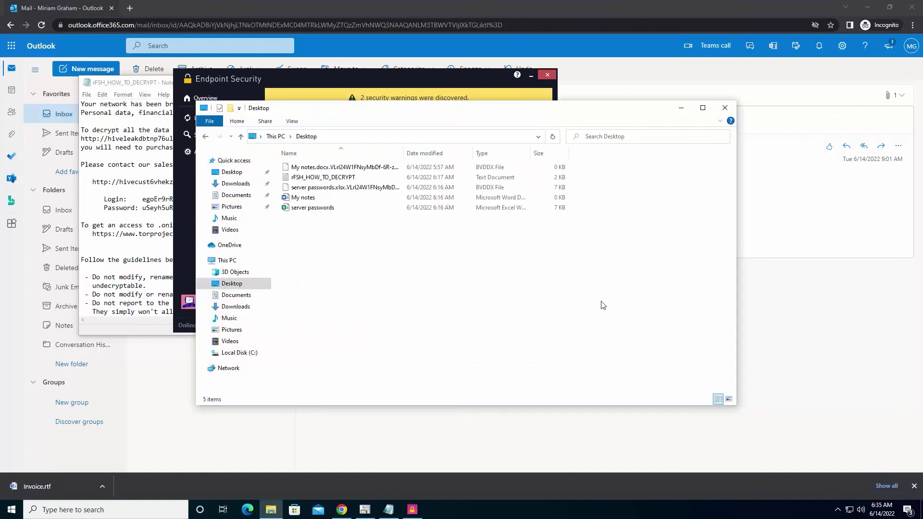